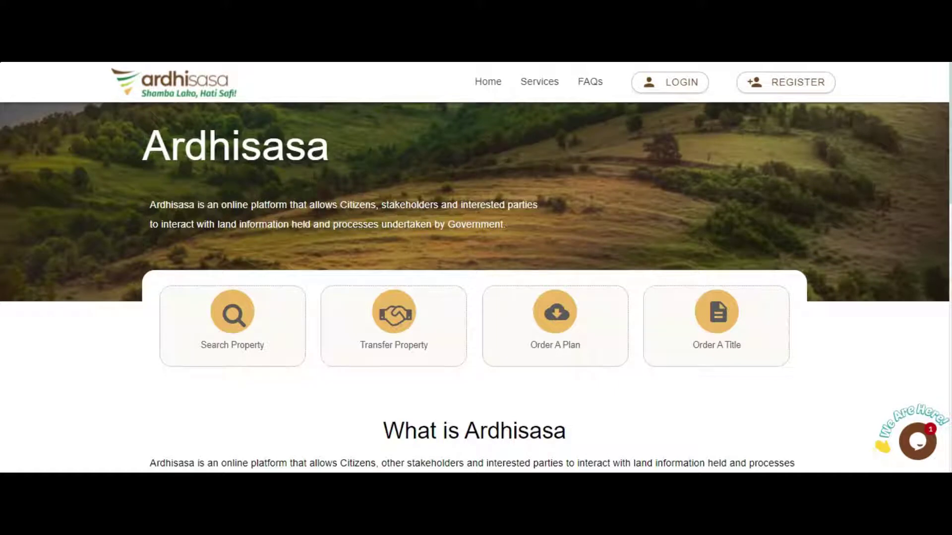
# - Sign in with the identification number and account password to get a one-time code sent
pyautogui.scroll(-8, 862, 189)
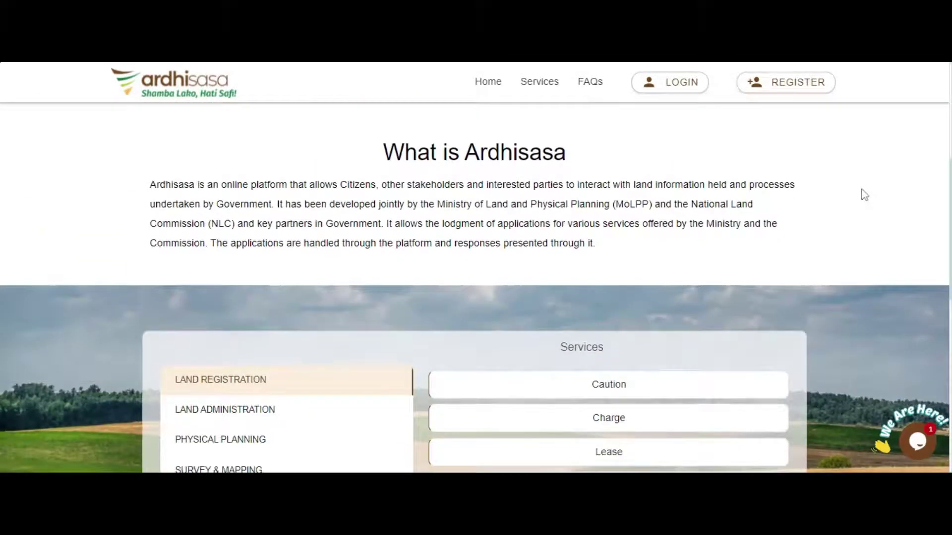
pyautogui.scroll(-6, 862, 189)
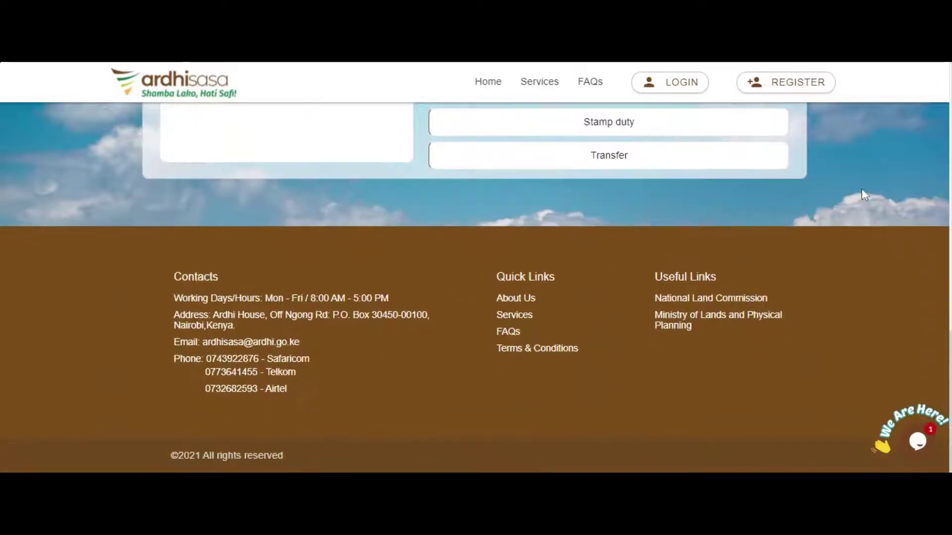
pyautogui.scroll(10, 862, 190)
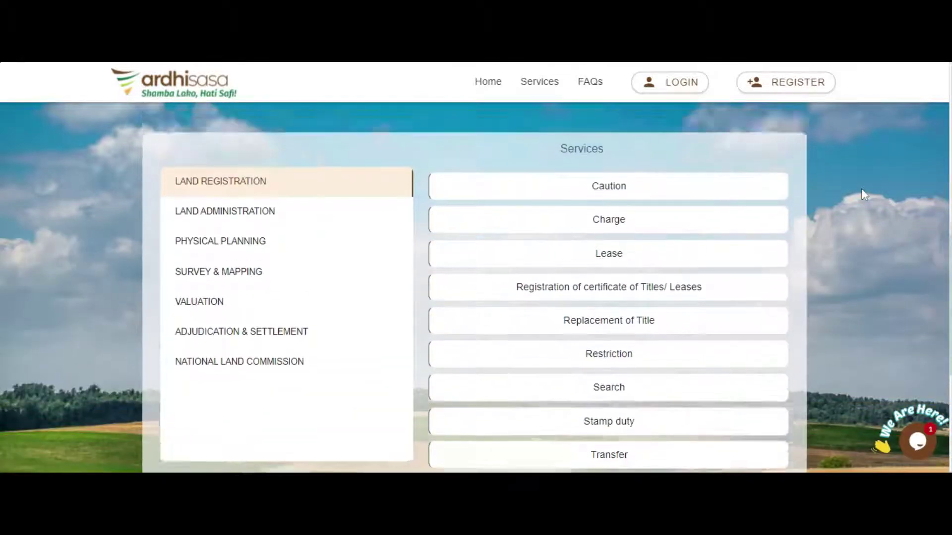
pyautogui.scroll(6, 863, 195)
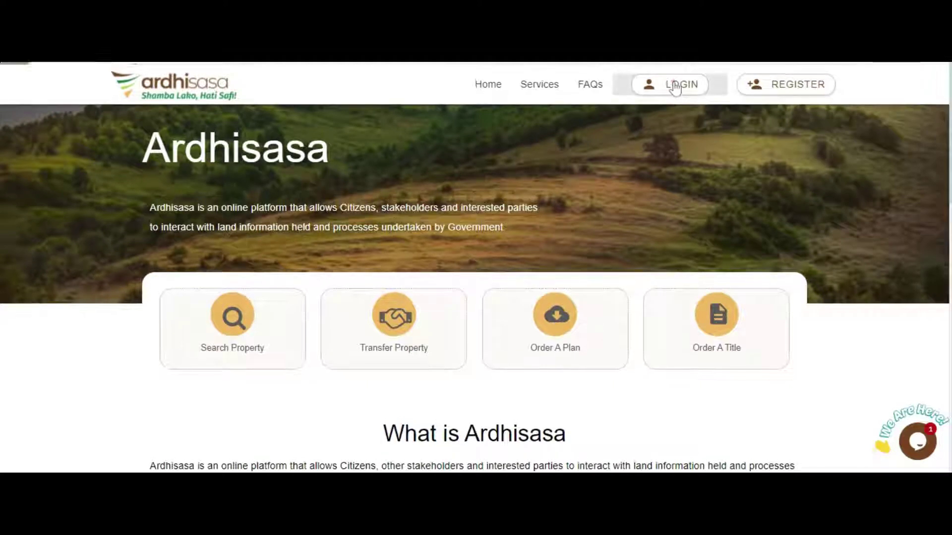
pyautogui.click(673, 84)
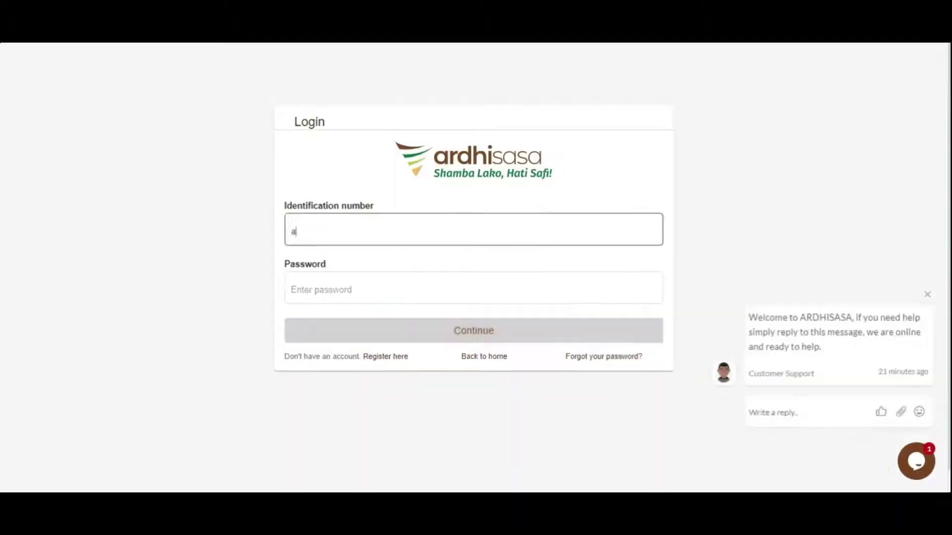
pyautogui.click(585, 301)
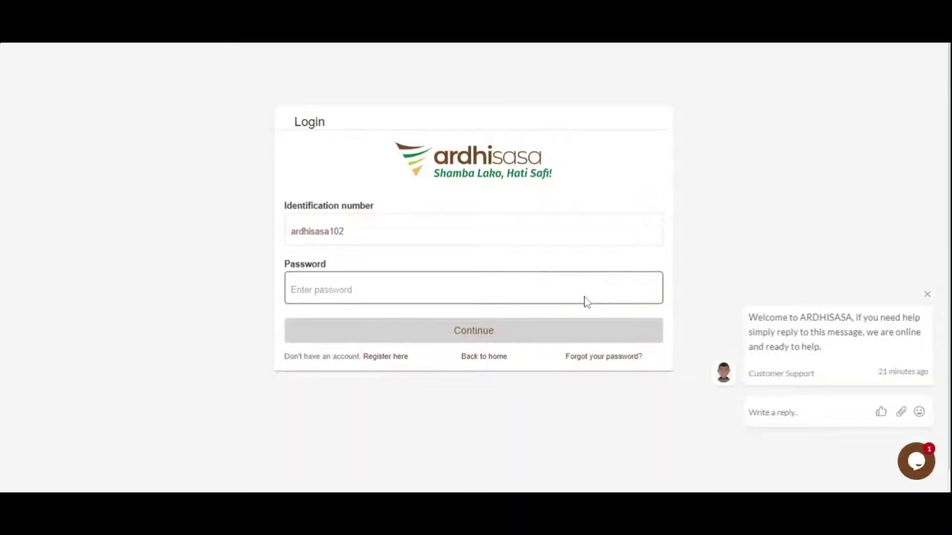
pyautogui.write('*********')
pyautogui.click(495, 331)
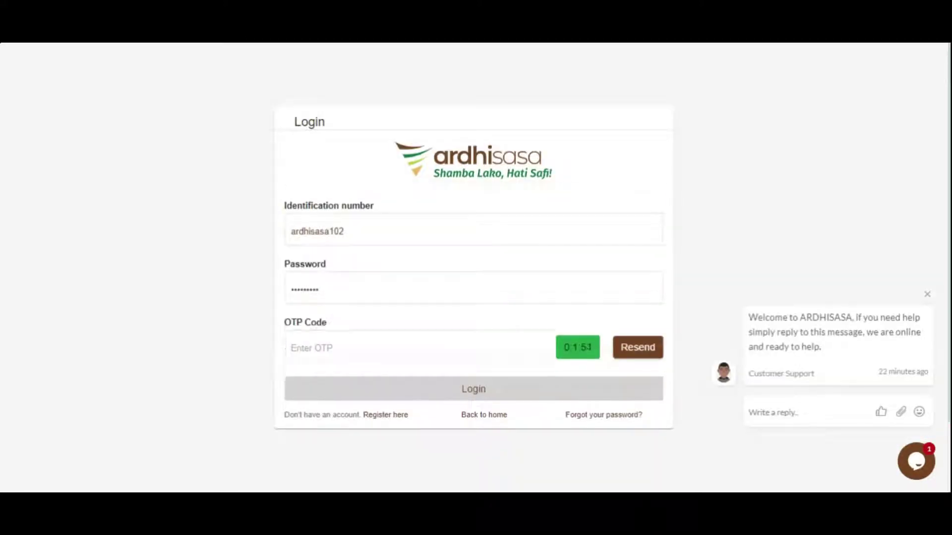
# - Enter the one-time verification code to finish logging in to the dashboard
pyautogui.click(495, 342)
pyautogui.click(474, 388)
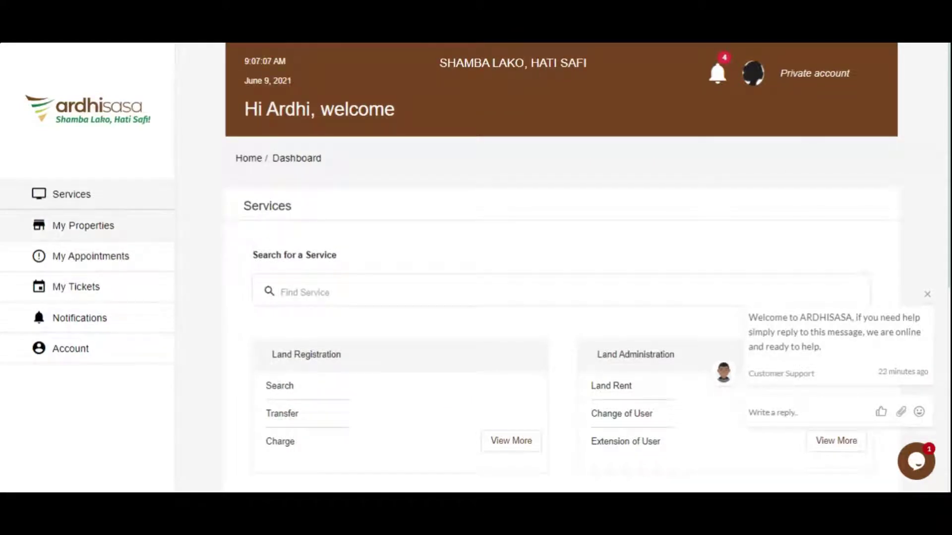
# - Go to My Properties, close the support chat popup, and add a new property application
pyautogui.click(96, 228)
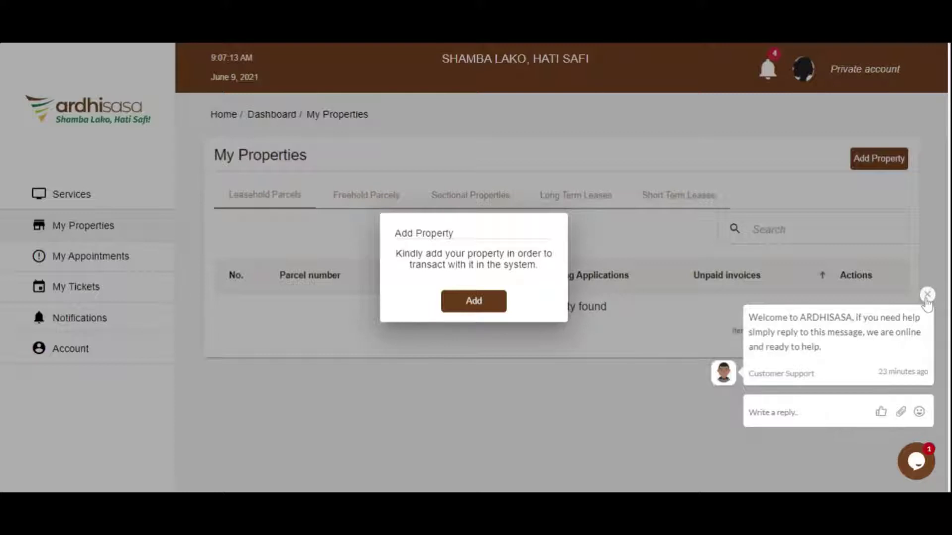
pyautogui.click(927, 296)
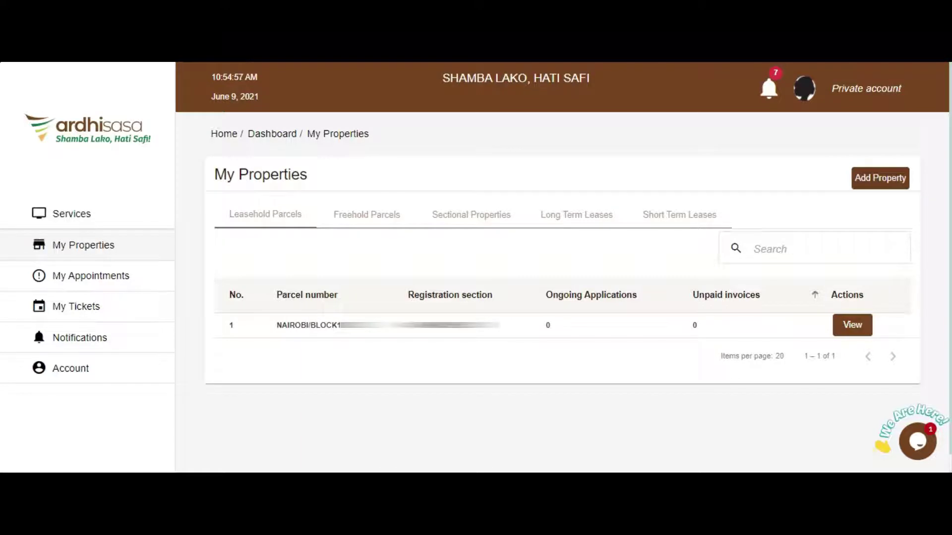
pyautogui.click(881, 178)
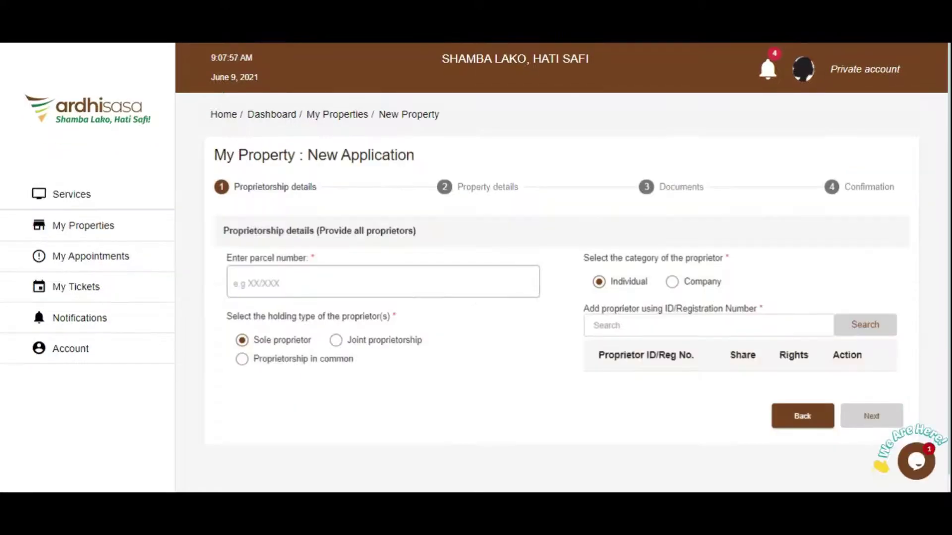
pyautogui.click(361, 283)
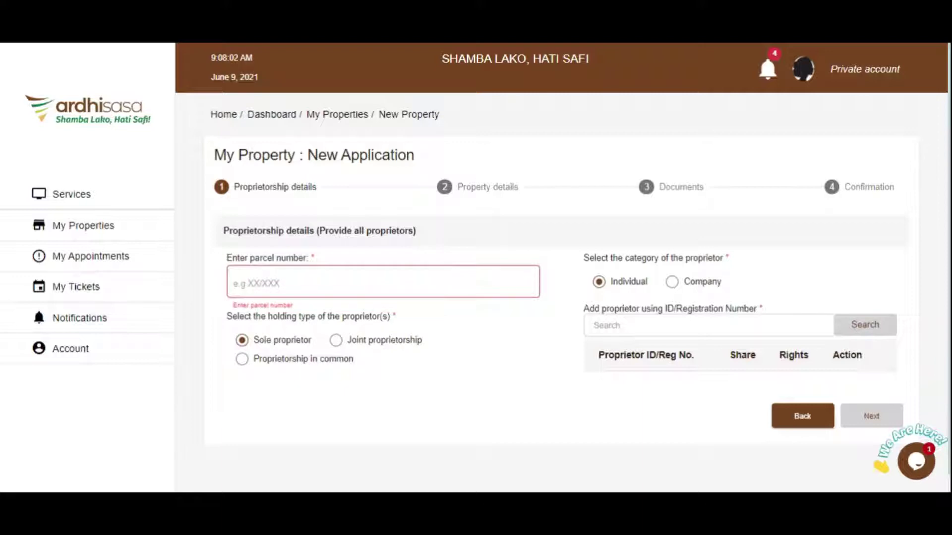
# - Enter parcel number NAIROBI/BLOCK123 in the new application
pyautogui.click(234, 283)
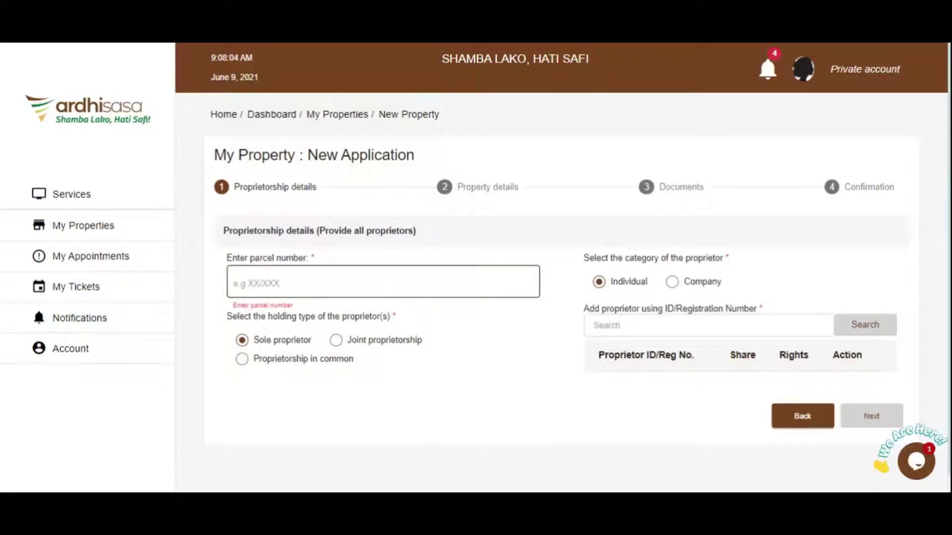
pyautogui.click(300, 282)
pyautogui.write('N')
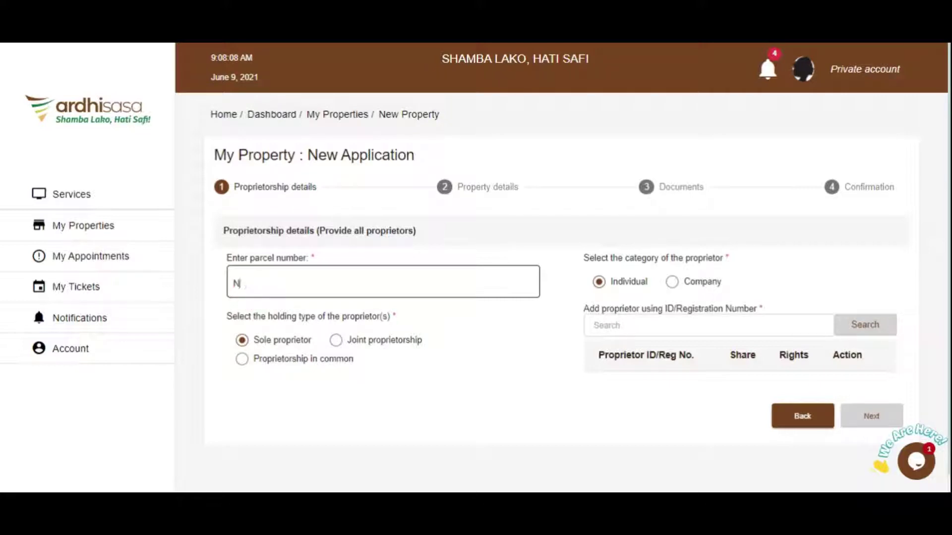
pyautogui.write('AIROBI/BLOC')
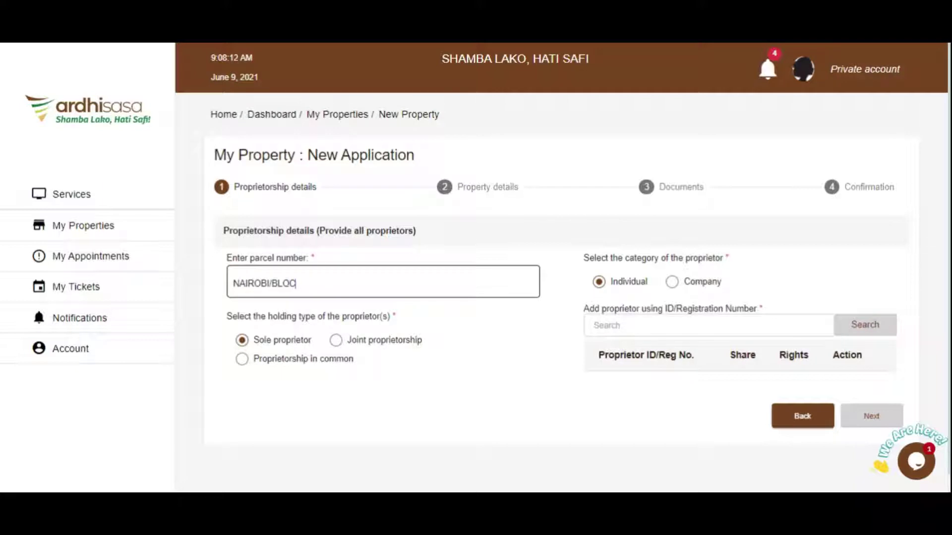
pyautogui.write('K123')
# - Keep Sole proprietor and Individual, and enter the proprietor's ID number in the search field
pyautogui.click(265, 342)
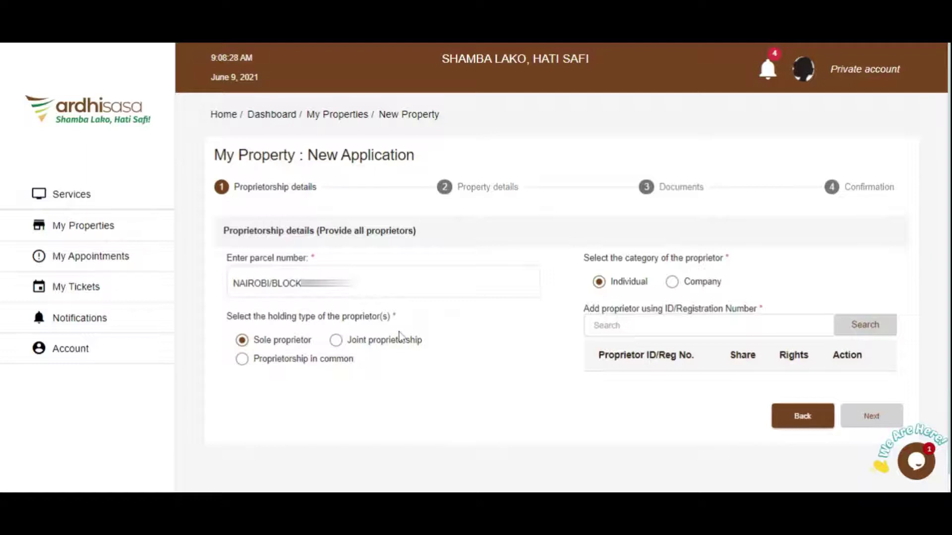
pyautogui.click(279, 350)
pyautogui.click(615, 287)
pyautogui.click(639, 325)
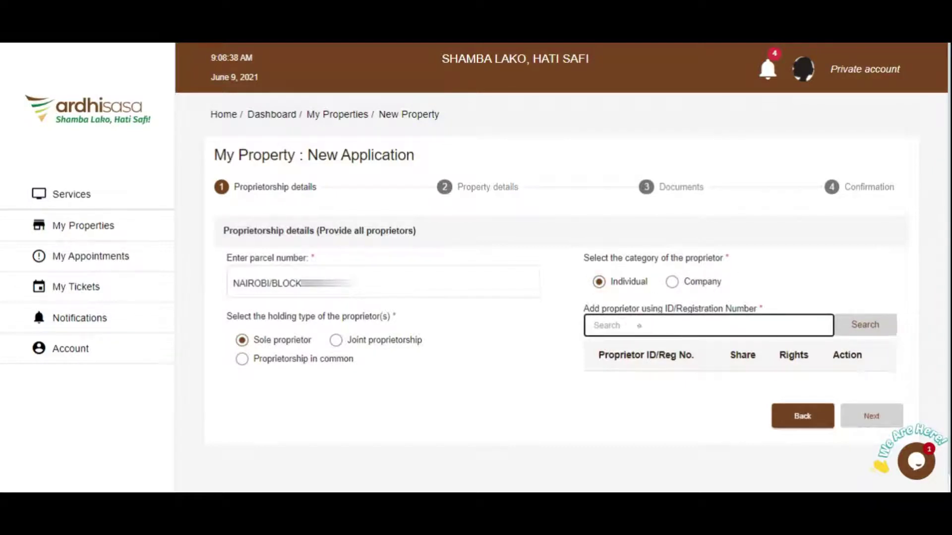
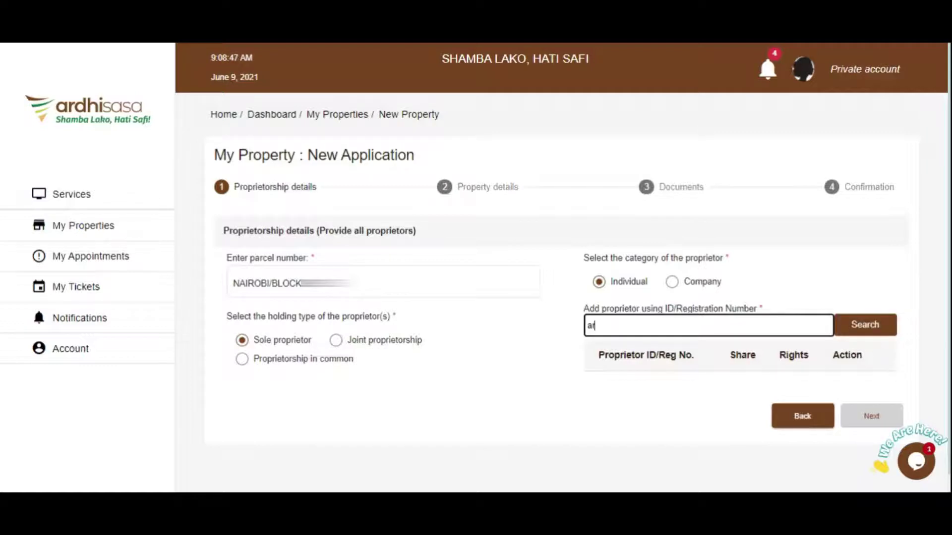
# - Look up the account holder, add them with Proprietor rights, and continue to Property details
pyautogui.click(863, 335)
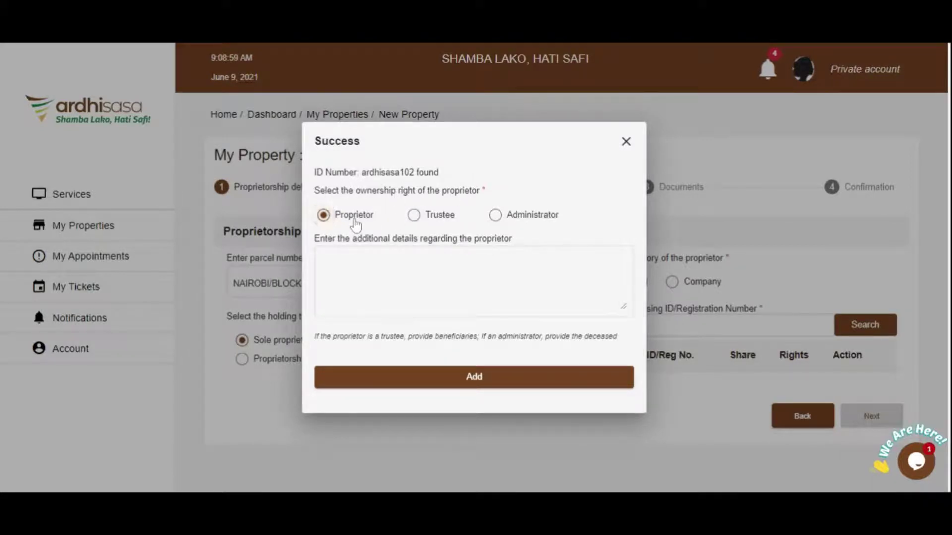
pyautogui.click(415, 215)
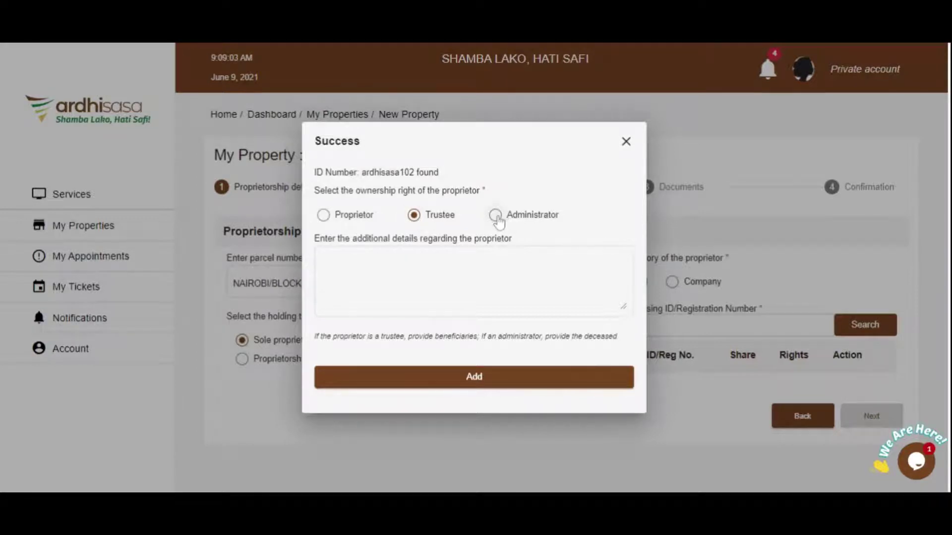
pyautogui.click(495, 216)
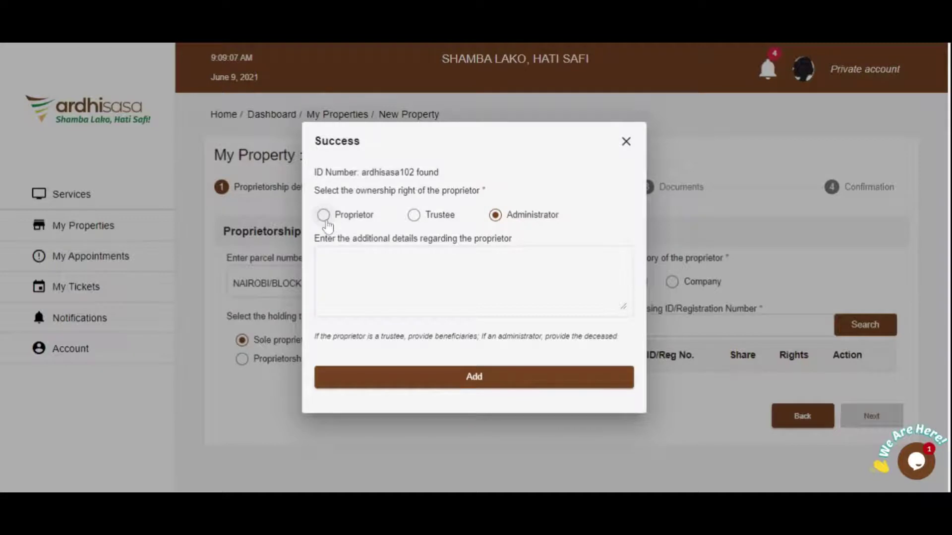
pyautogui.click(325, 217)
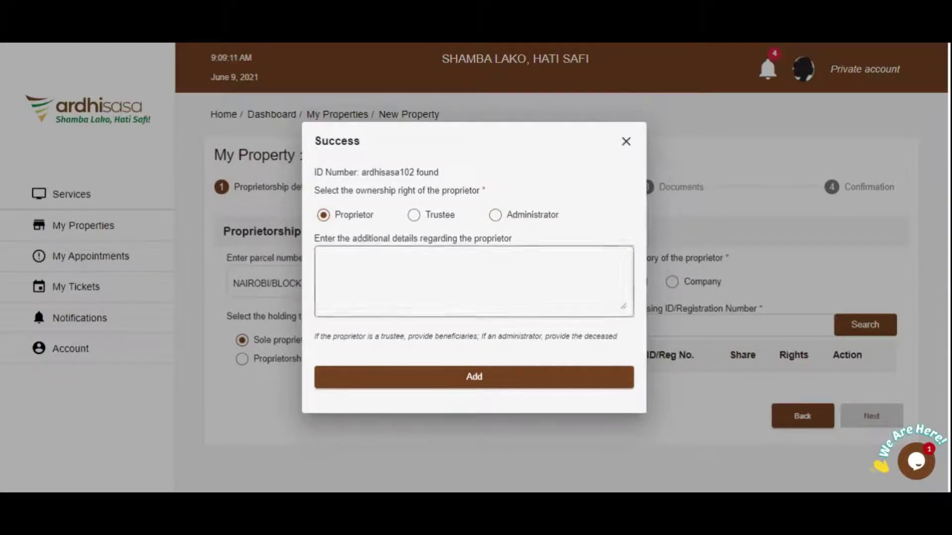
pyautogui.click(498, 384)
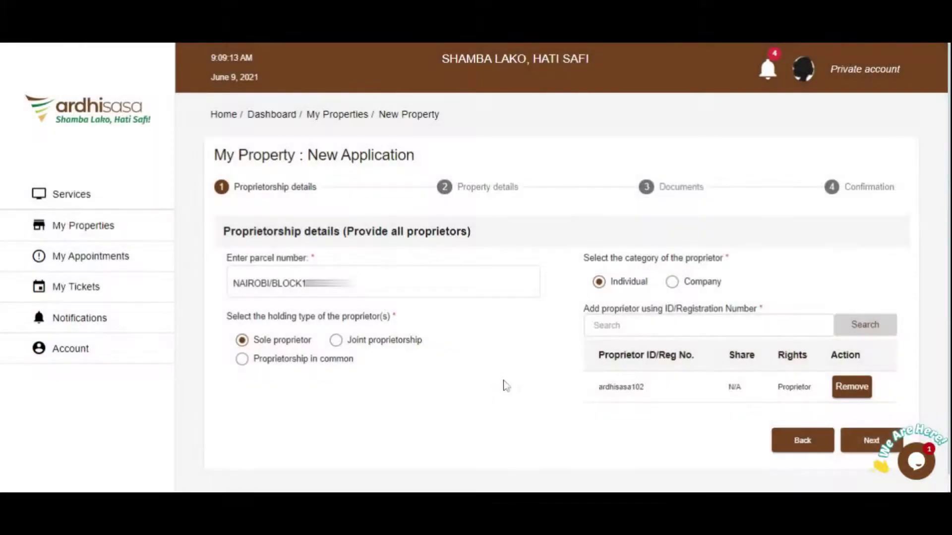
pyautogui.click(861, 446)
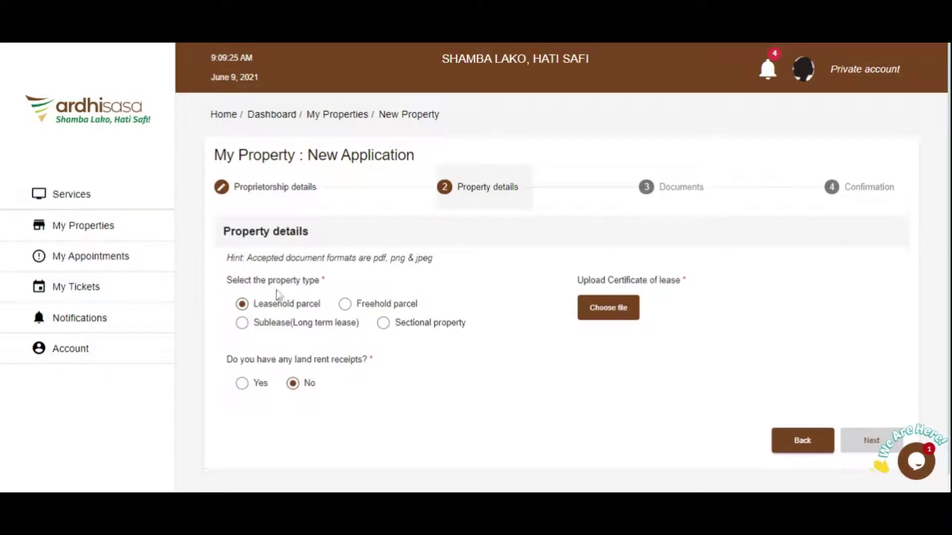
# - Keep Leasehold parcel, leave land rent receipts at No, and attach Certificate of lease.pdf
pyautogui.click(277, 307)
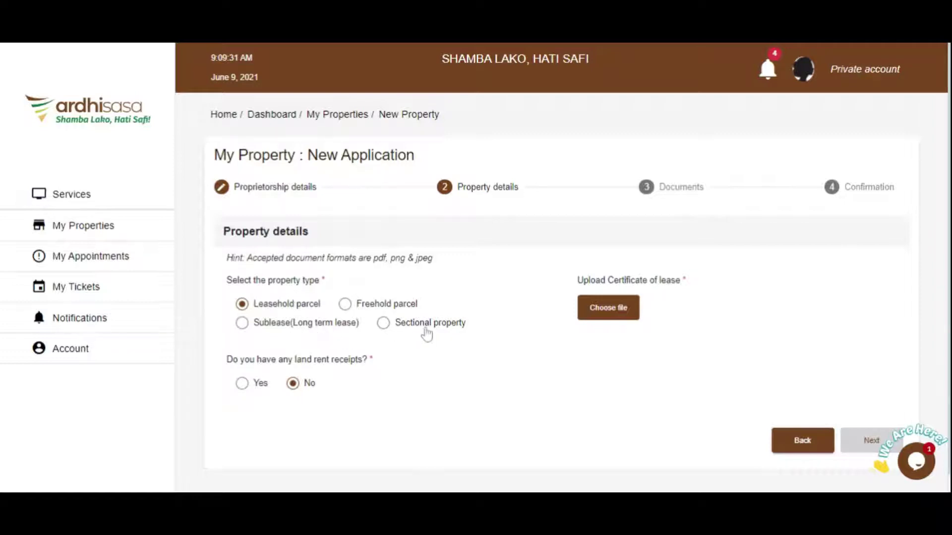
pyautogui.click(286, 310)
pyautogui.click(244, 387)
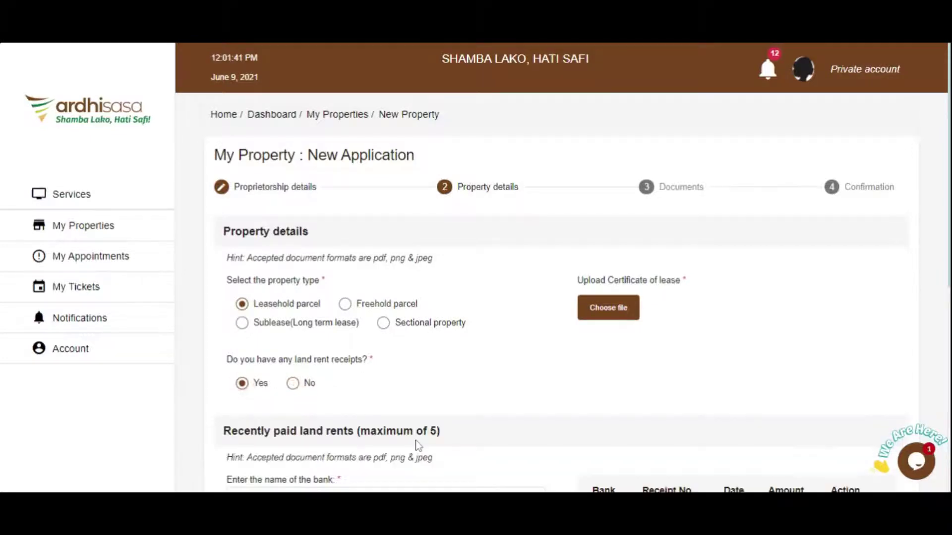
pyautogui.scroll(-2, 241, 444)
pyautogui.scroll(-5, 287, 410)
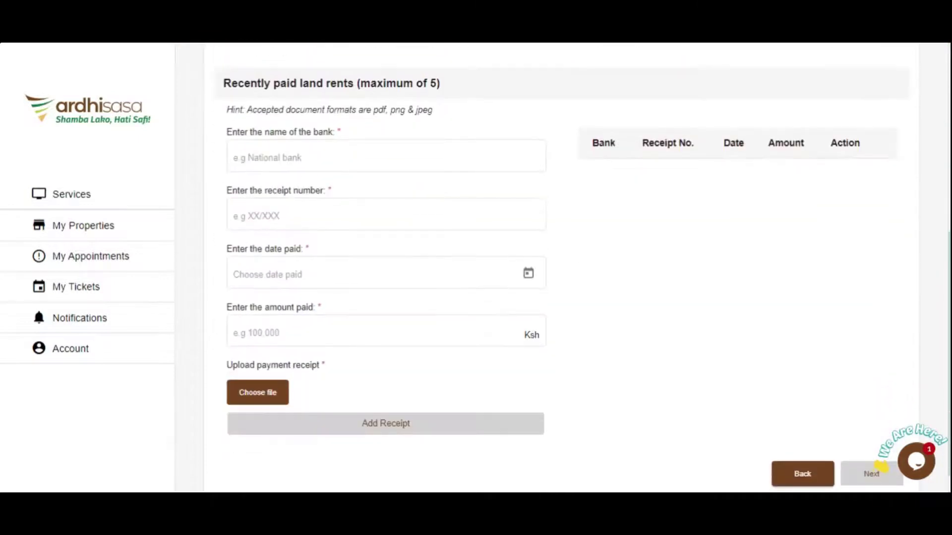
pyautogui.click(277, 399)
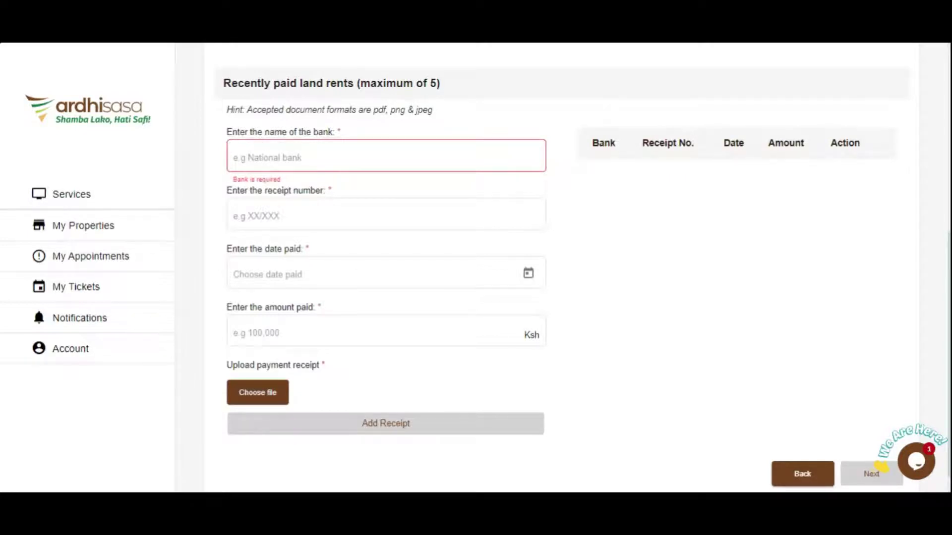
pyautogui.press('Return')
pyautogui.click(402, 426)
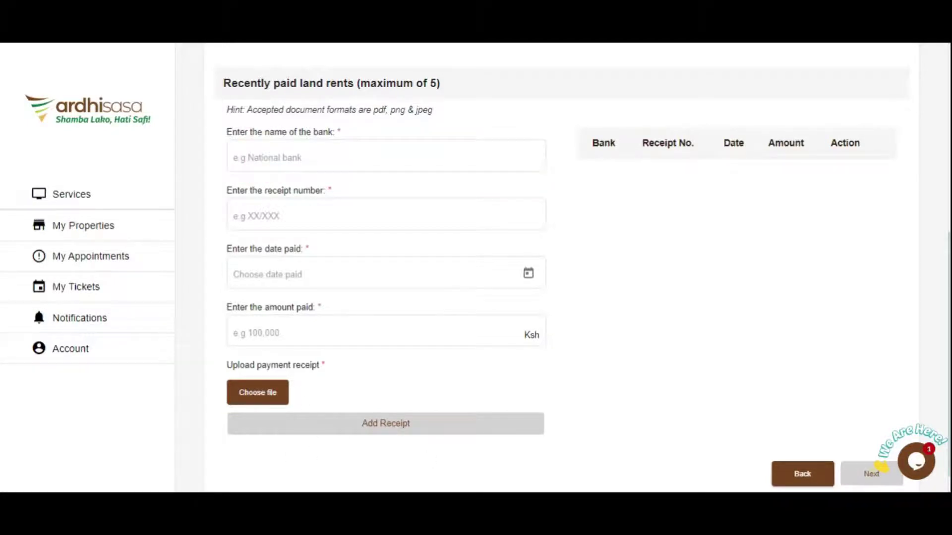
pyautogui.scroll(1, 610, 412)
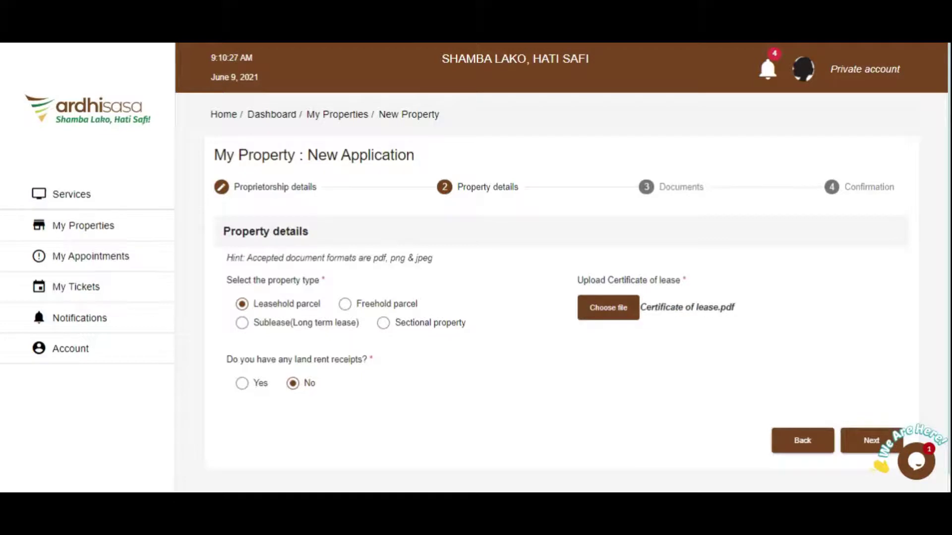
pyautogui.scroll(-1, 870, 430)
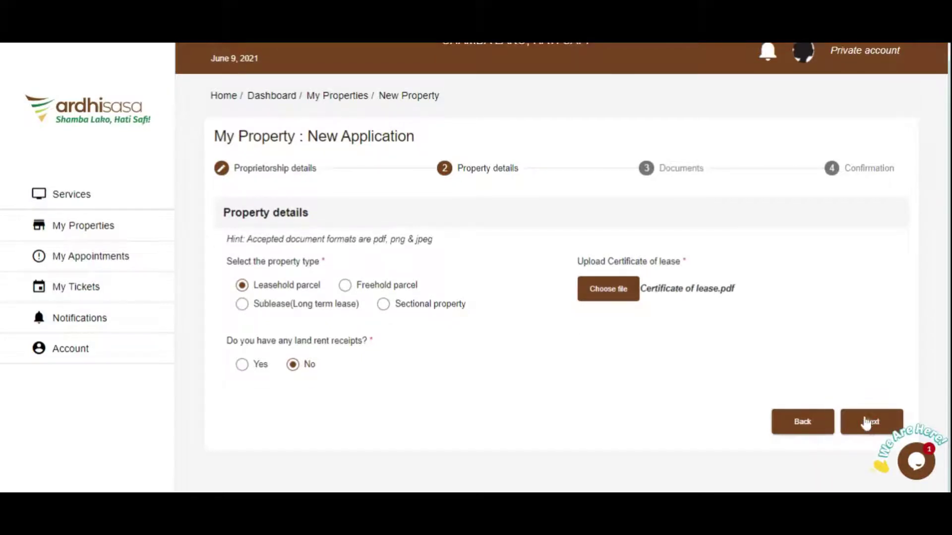
# - Pass through the Documents step without adding any document, reaching Confirmation
pyautogui.click(869, 423)
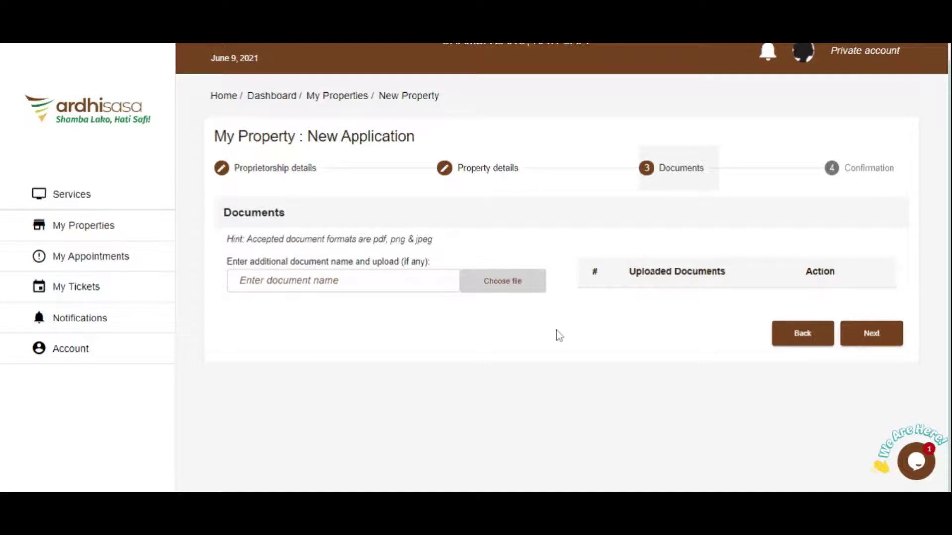
pyautogui.click(305, 281)
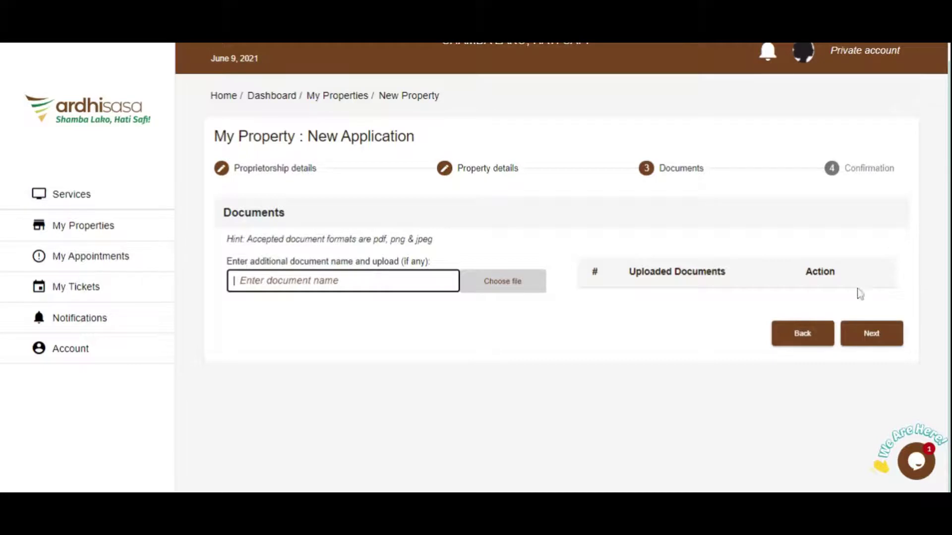
pyautogui.click(868, 333)
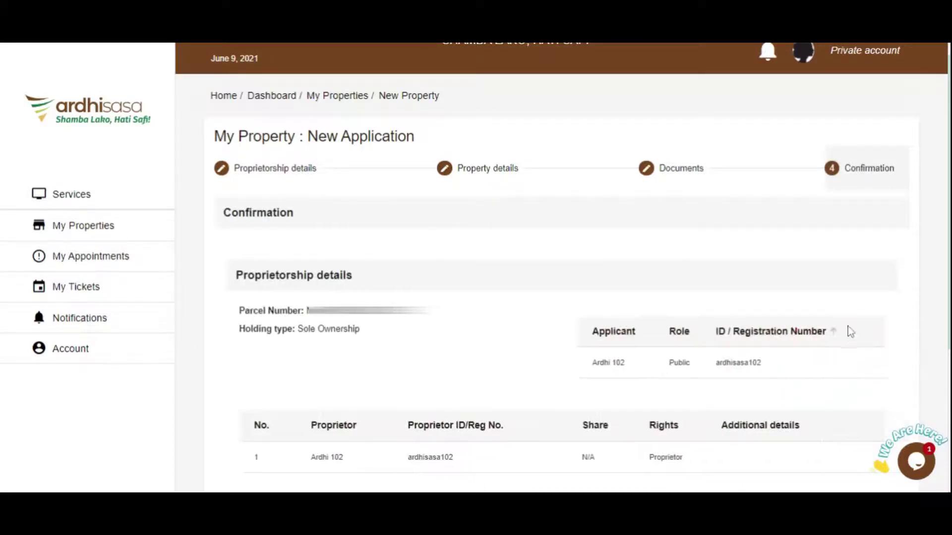
# - Review the Confirmation summary, submit and confirm the application, then close the success message
pyautogui.scroll(-2, 848, 325)
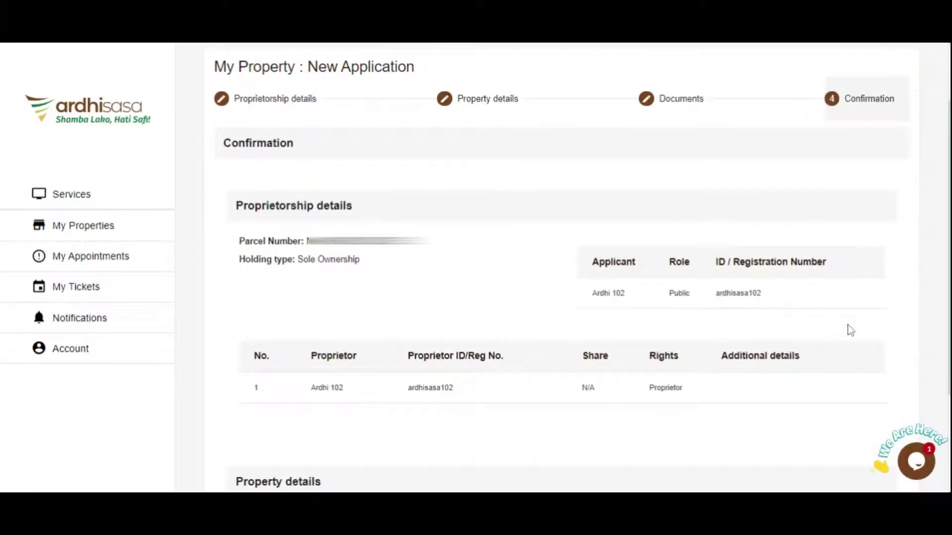
pyautogui.scroll(-3, 848, 325)
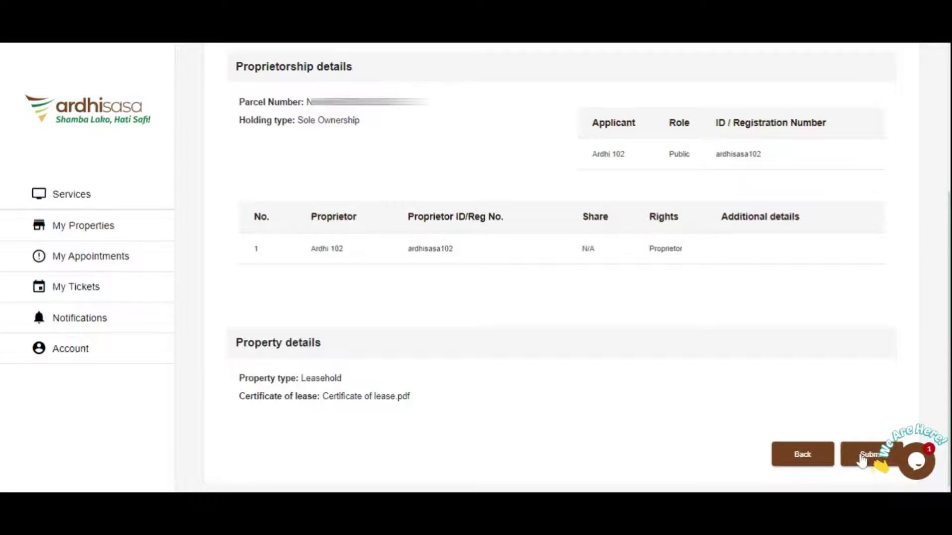
pyautogui.click(861, 459)
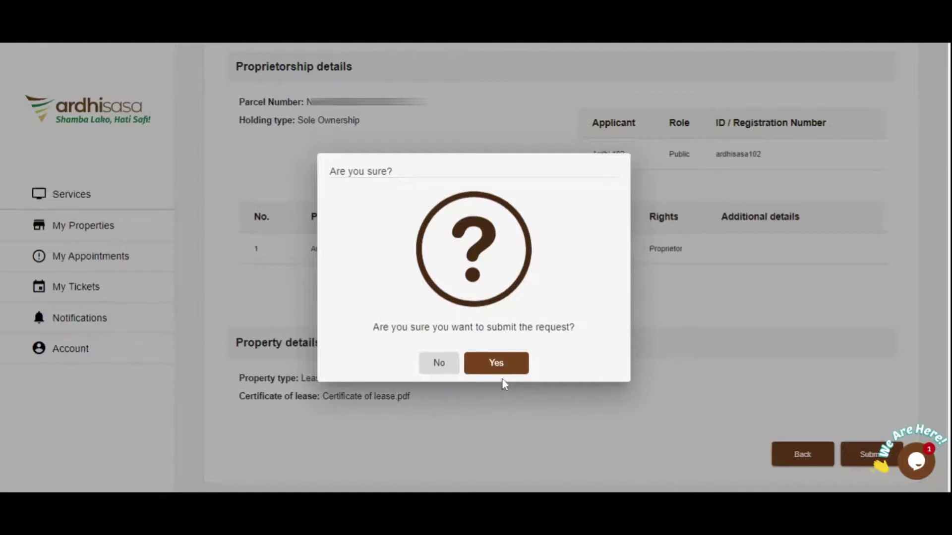
pyautogui.click(497, 363)
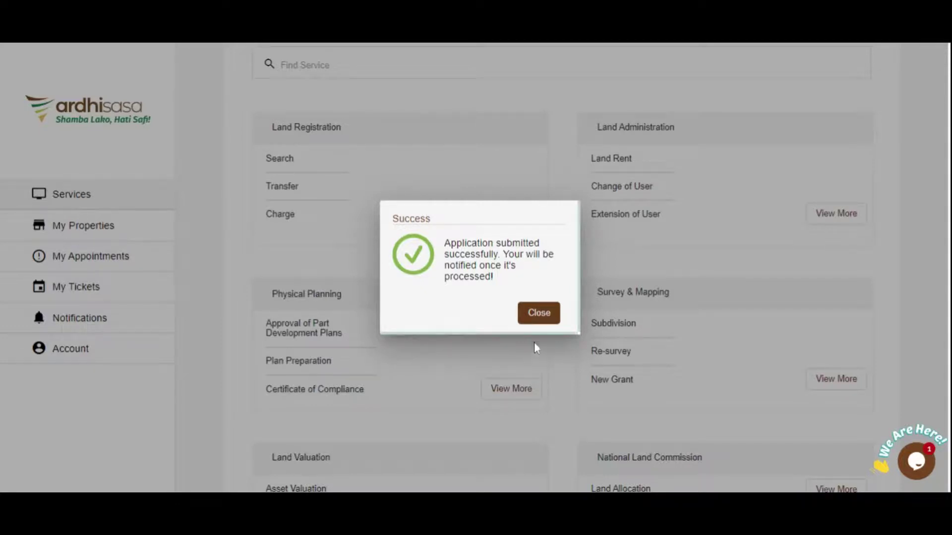
pyautogui.click(539, 313)
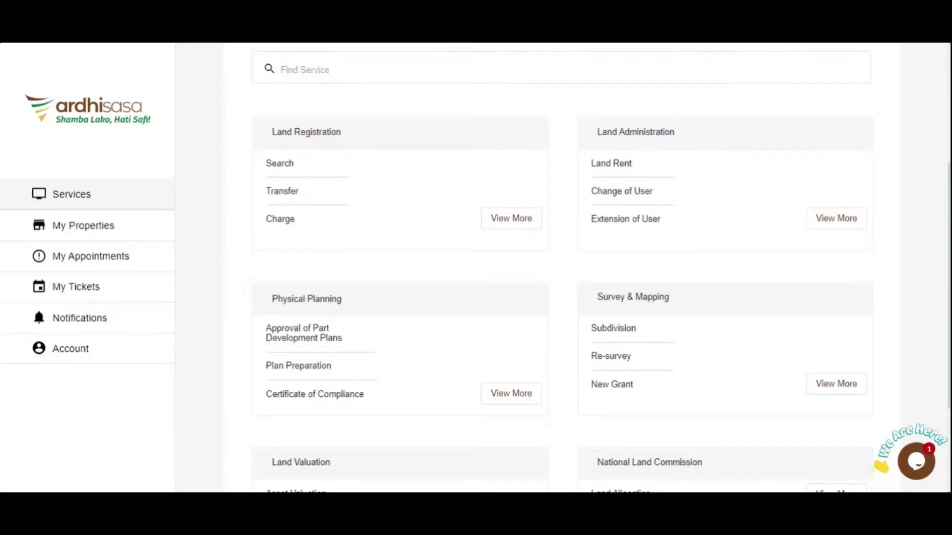
# - Open all notifications, filter to Read, and open the rejected verification's property details
pyautogui.scroll(5, 507, 289)
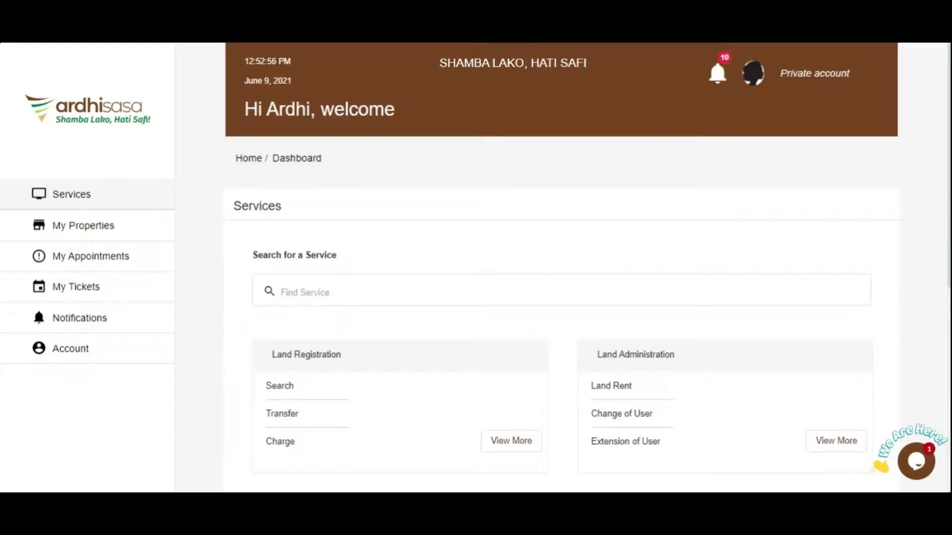
pyautogui.click(718, 74)
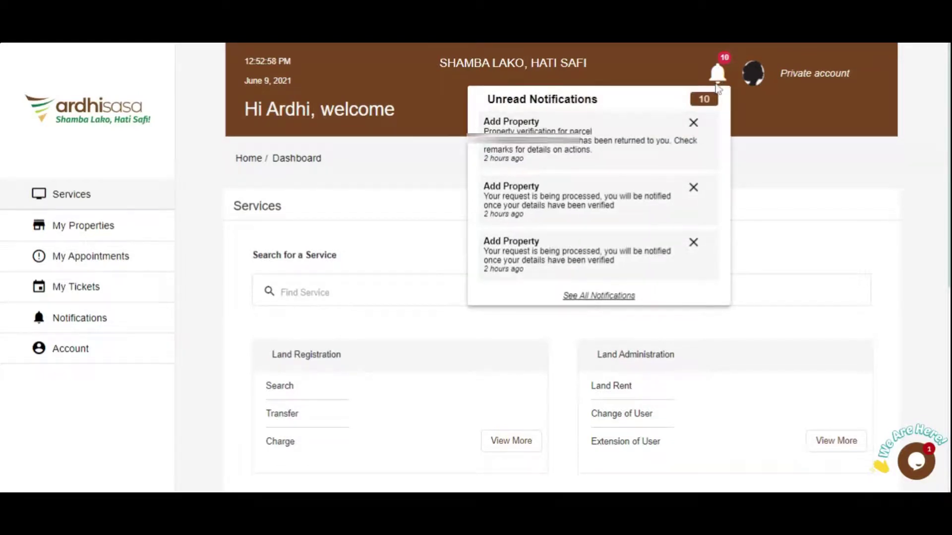
pyautogui.click(594, 300)
pyautogui.click(372, 195)
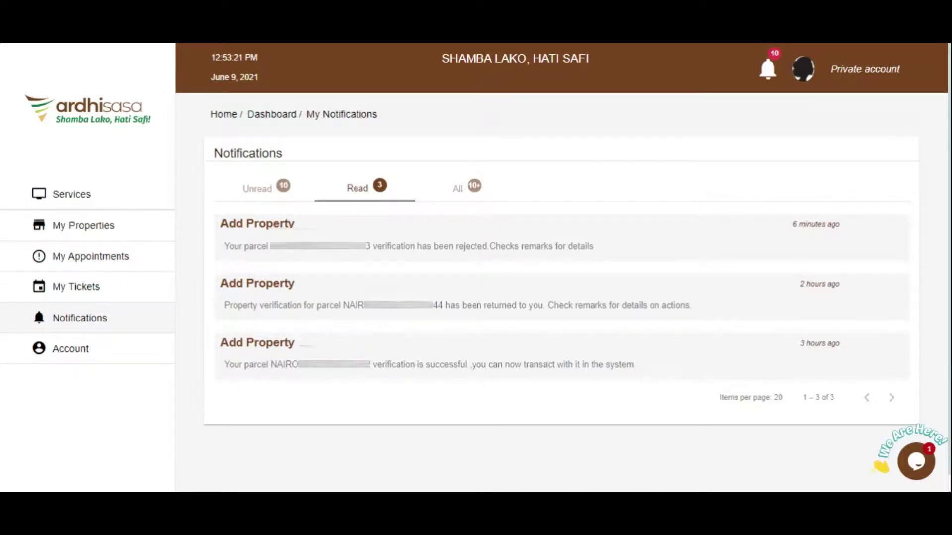
pyautogui.click(556, 253)
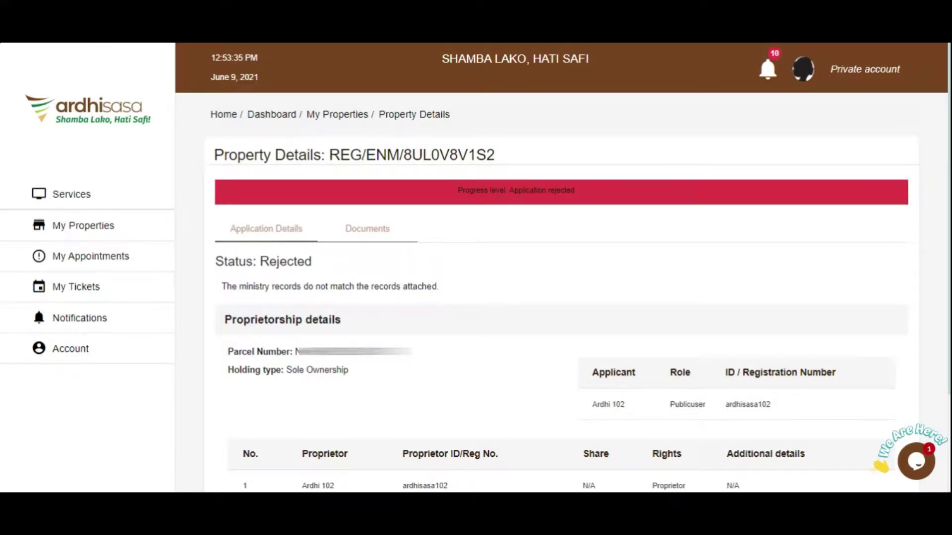
# - Return to the read notifications and open the returned application's property details
pyautogui.click(359, 192)
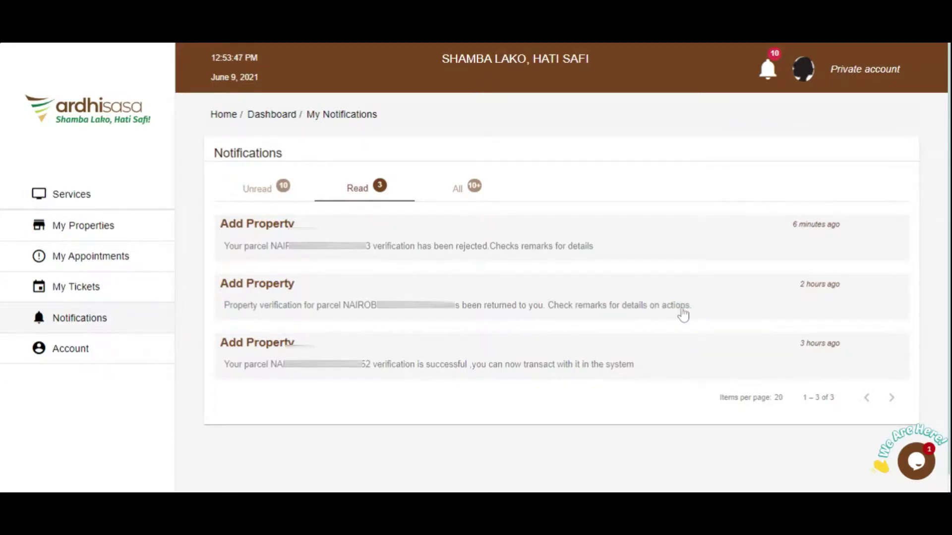
pyautogui.click(657, 308)
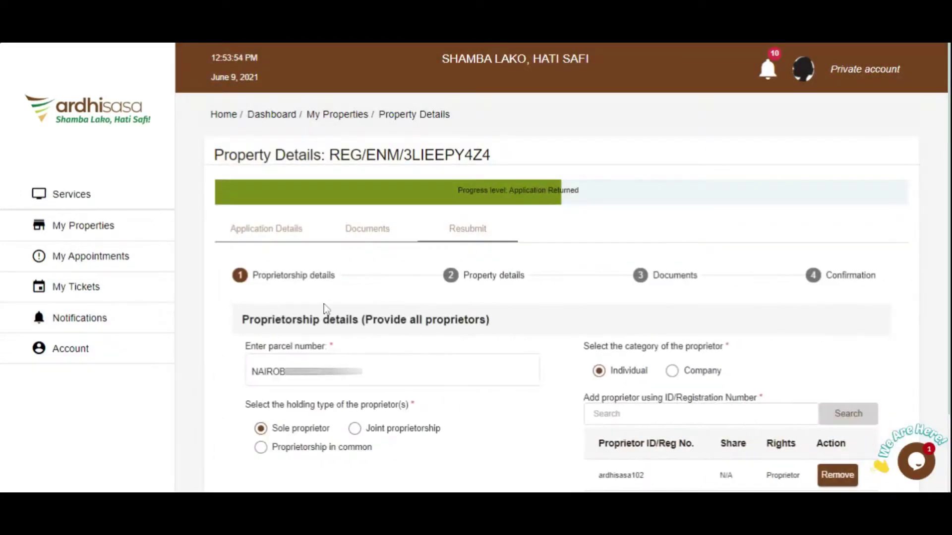
# - View the returned application's Application Details, then return to the read notifications list
pyautogui.click(271, 241)
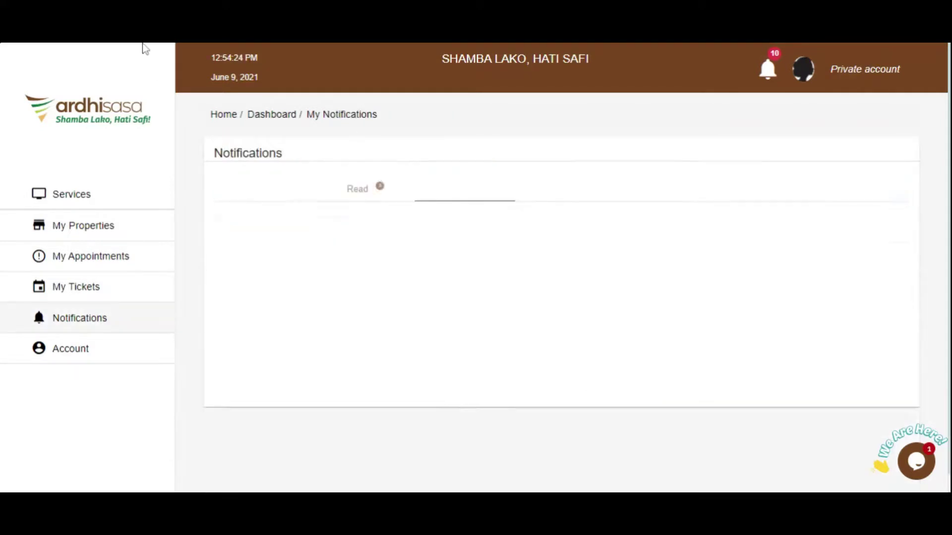
pyautogui.click(347, 187)
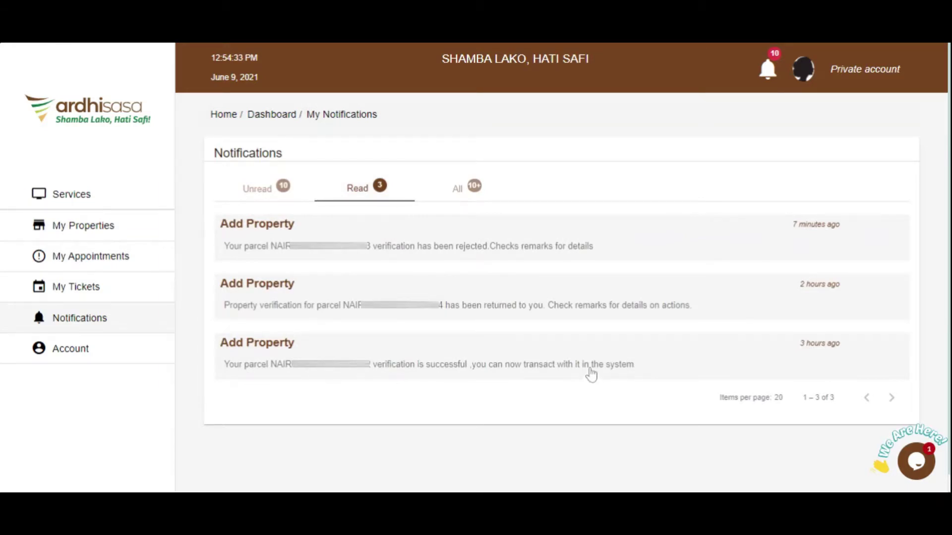
# - Review the approved verification's property details, then list the verified NAIROBI/BLOCK 153 leasehold parcel under My Properties
pyautogui.click(590, 373)
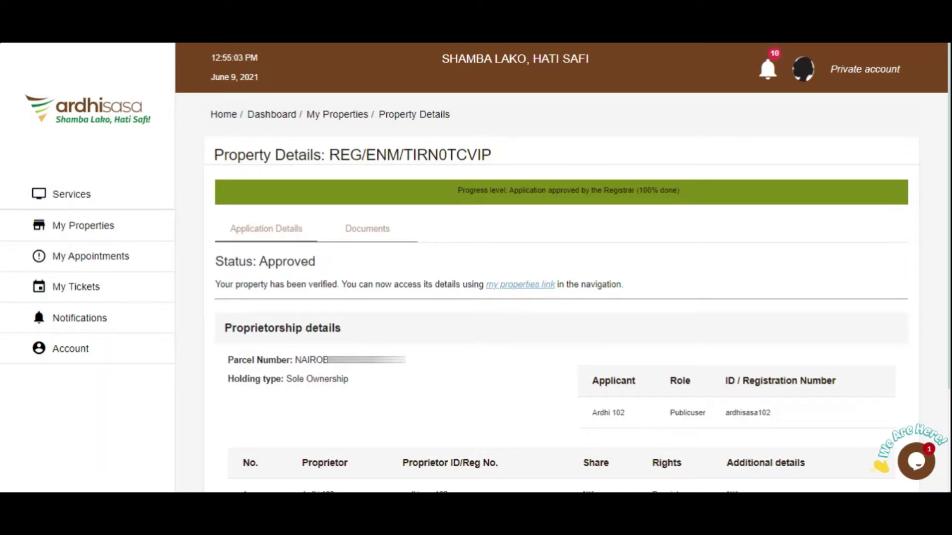
pyautogui.click(58, 228)
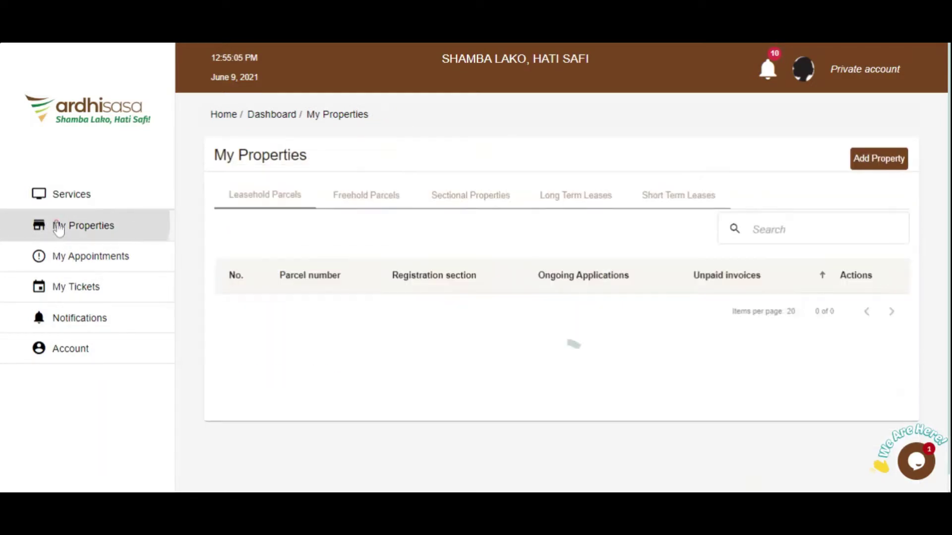